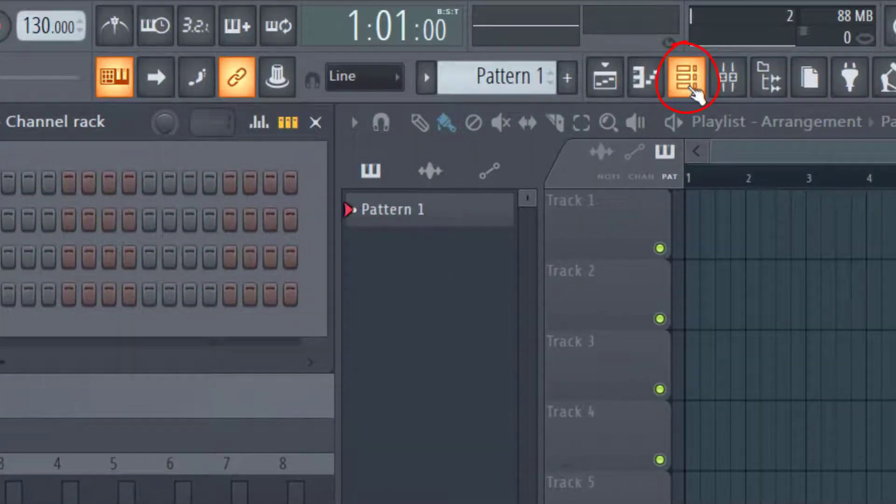
Hide and reshow the Channel rack, then bring up its add-channel plugin menu
click(693, 89)
click(695, 90)
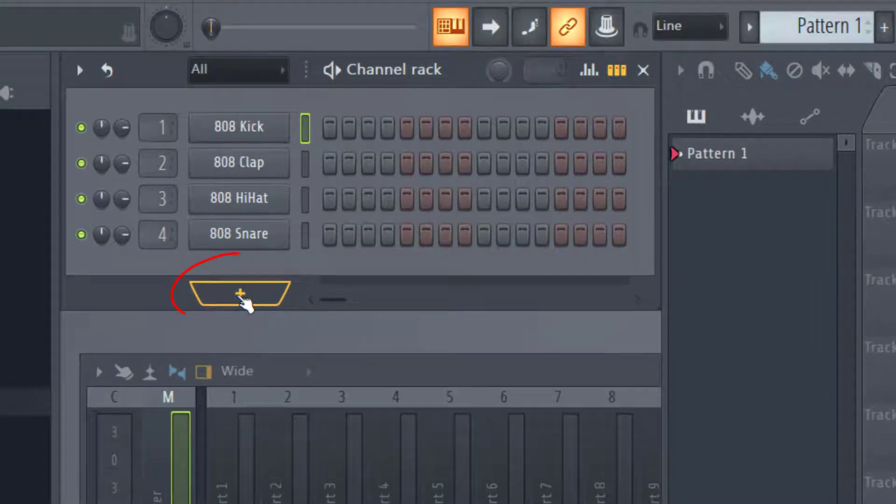
click(241, 299)
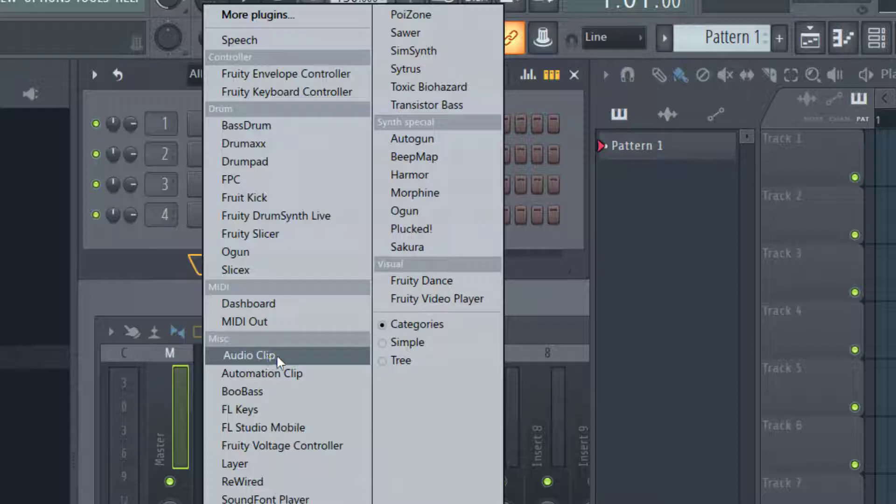
Add a Misc > Audio Clip channel and open its channel settings window
click(289, 358)
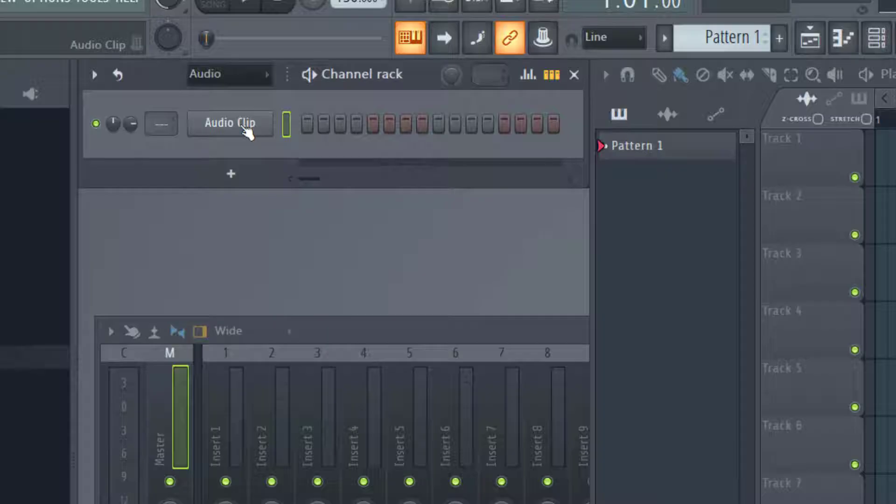
click(244, 130)
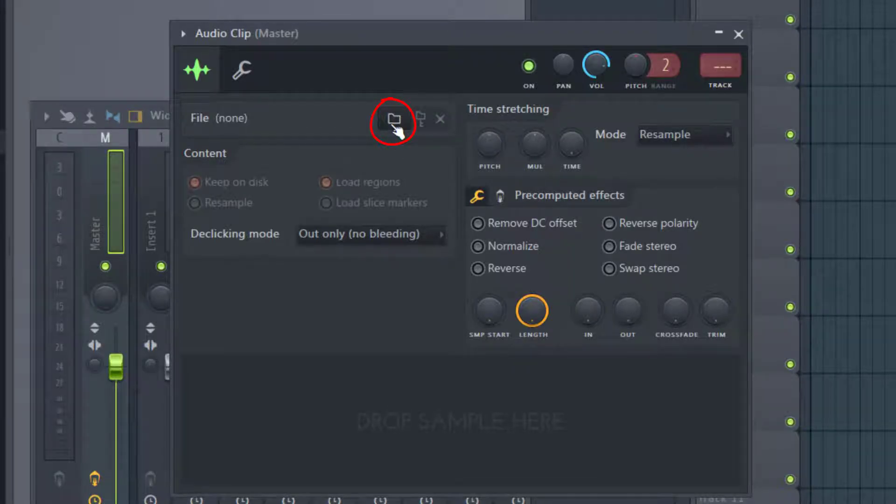
Load Desktop > Audio Files > Lux Lunae Short MP3.mp3 into the Audio Clip channel
click(394, 120)
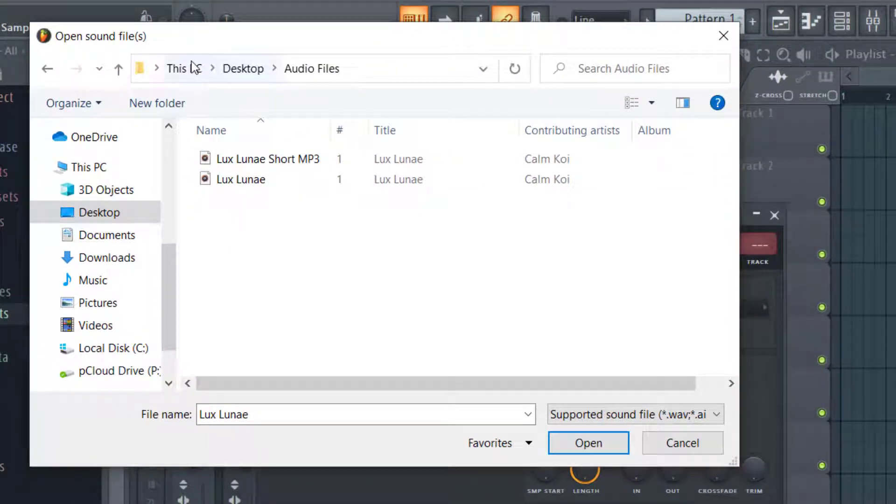
click(249, 71)
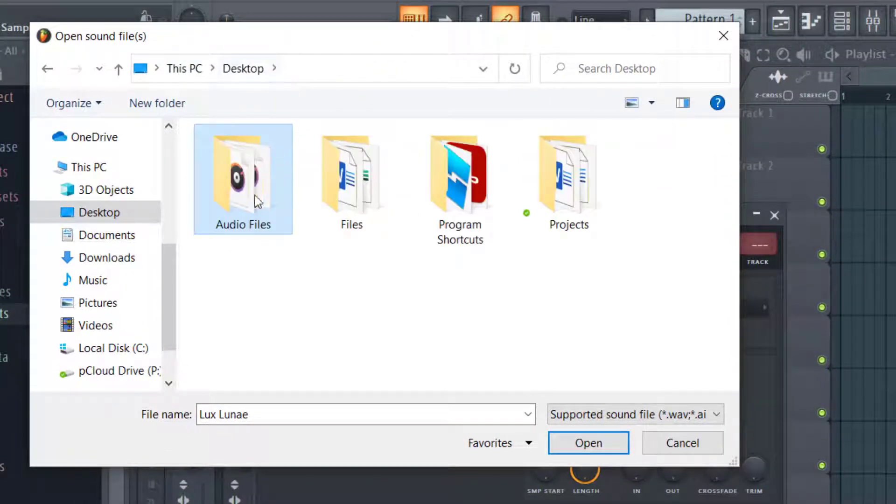
double_click(255, 195)
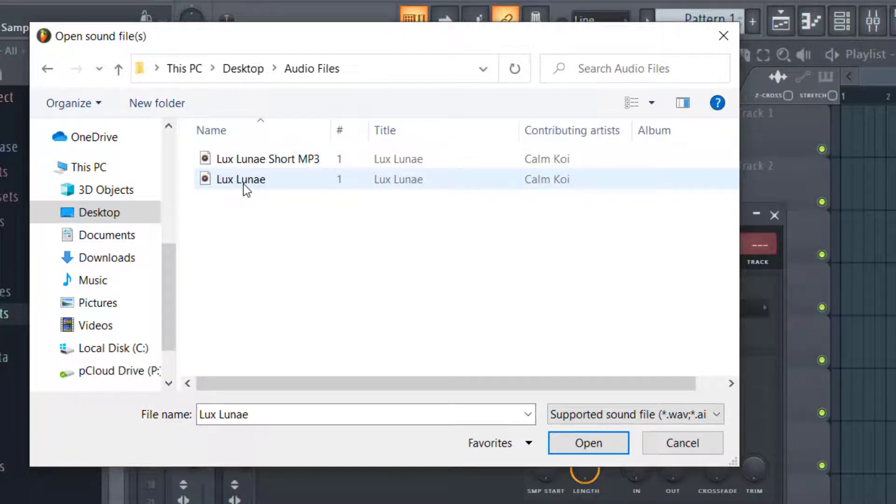
mouse_move(243, 184)
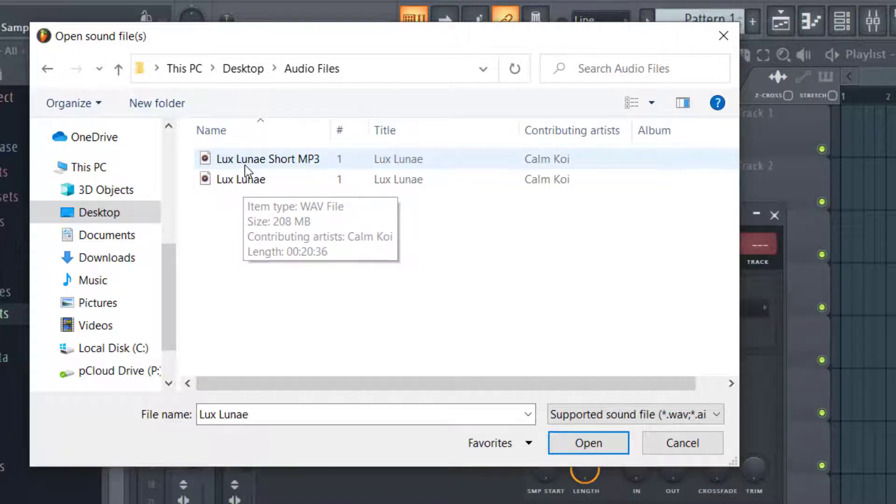
click(244, 161)
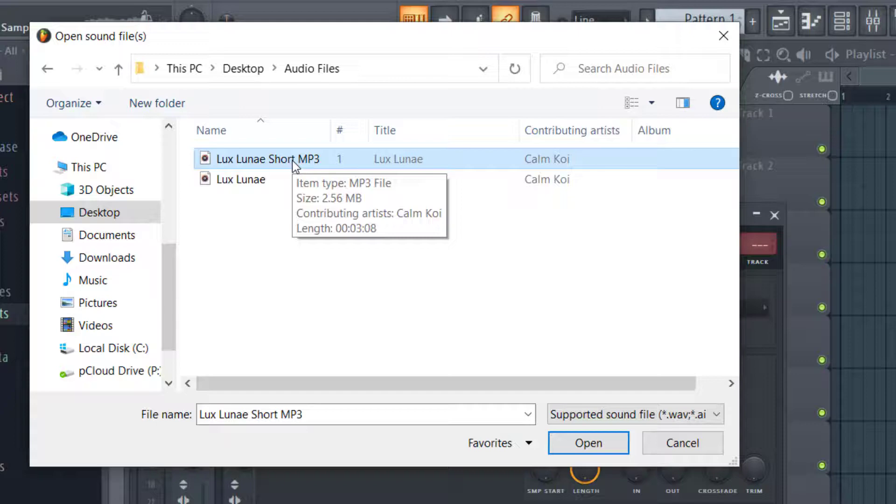
click(601, 450)
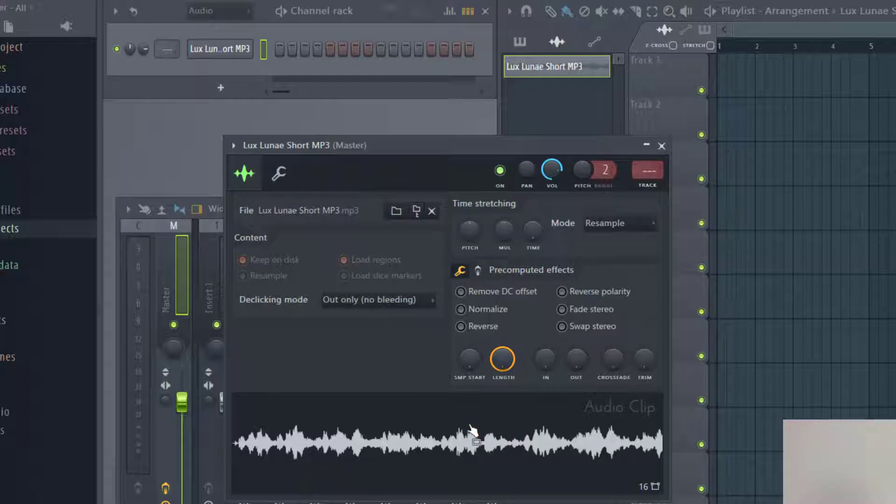
Close the Lux Lunae Short MP3 channel settings window
click(662, 146)
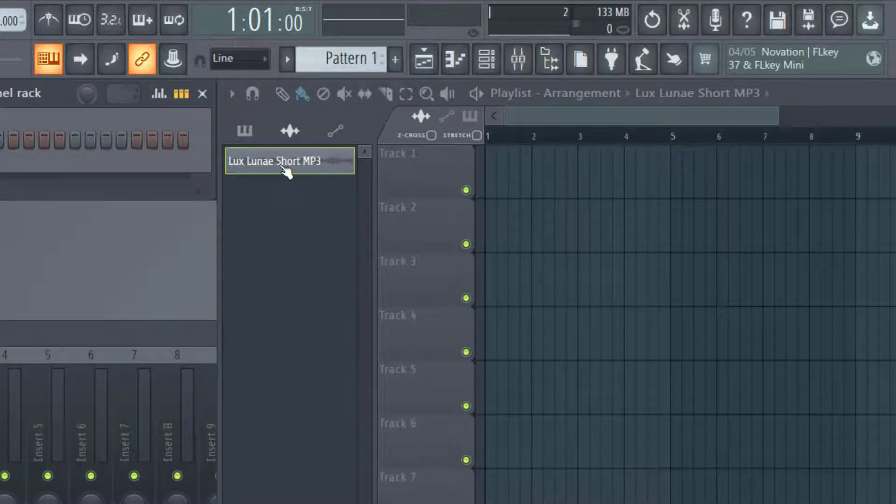
Drop the Lux Lunae Short MP3 clip onto Track 1 and align it to bar 1
drag(285, 172, 532, 165)
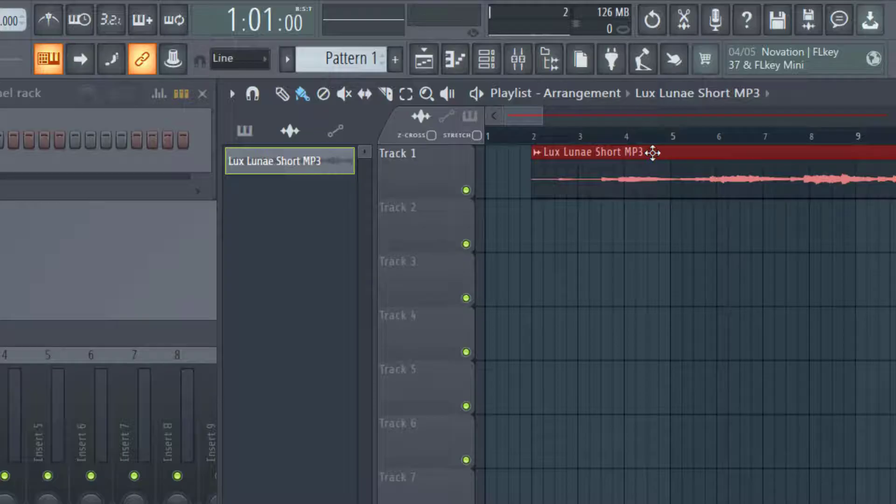
drag(652, 153, 607, 162)
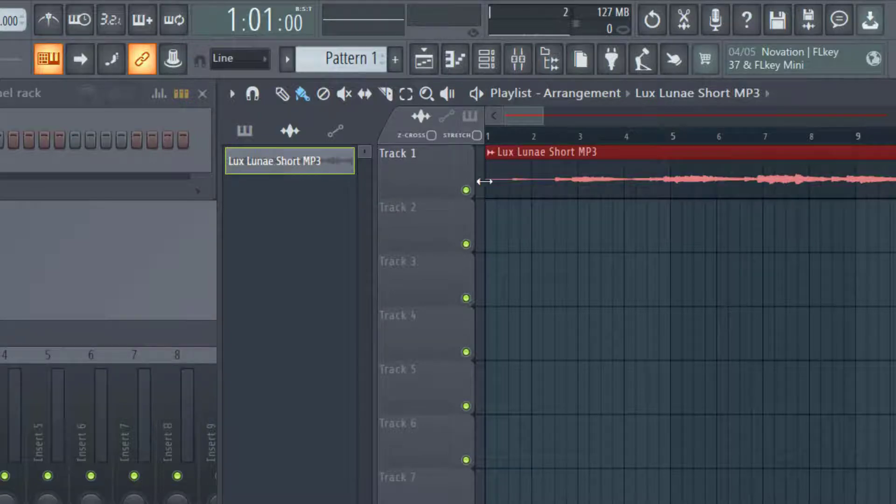
click(477, 95)
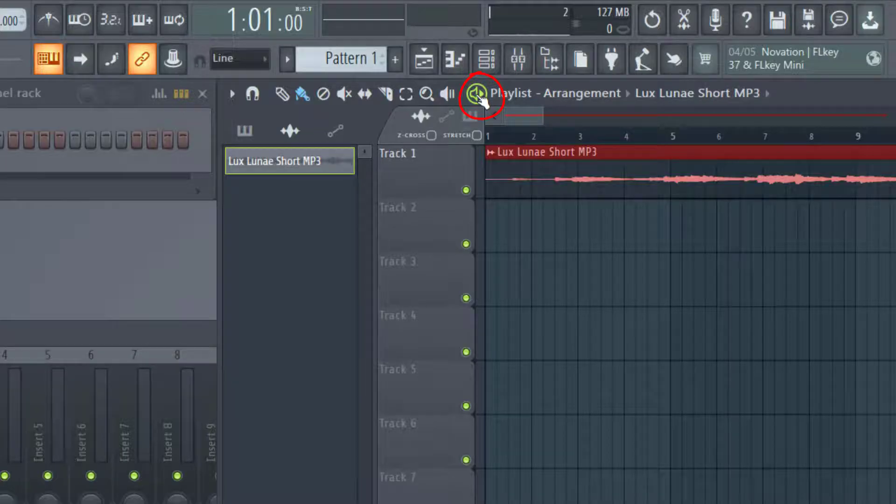
Play the song from the start and stop it around bar 3
key(space)
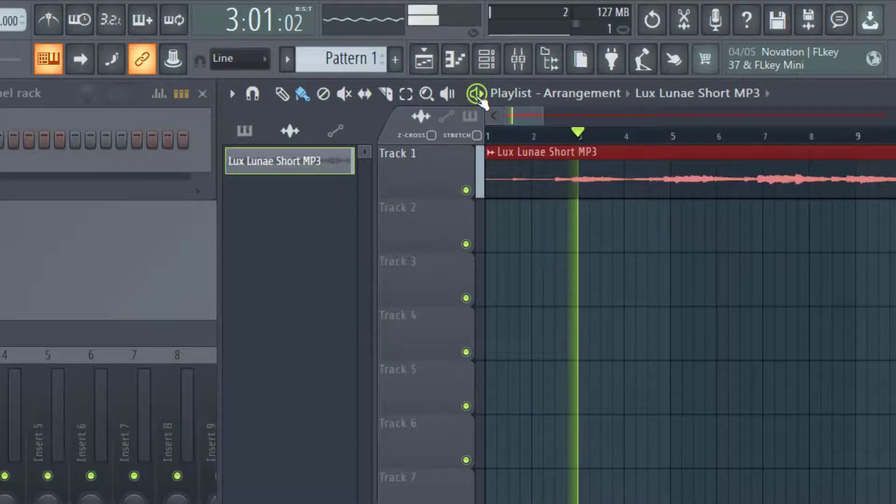
key(space)
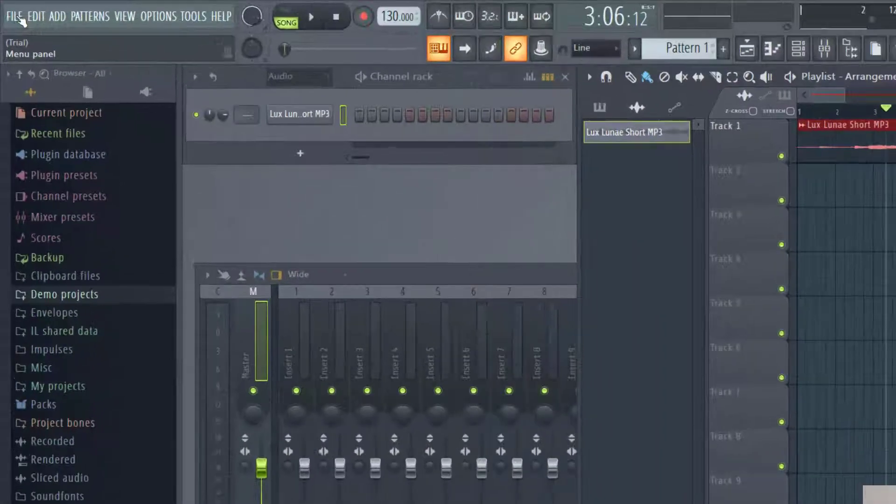
click(20, 19)
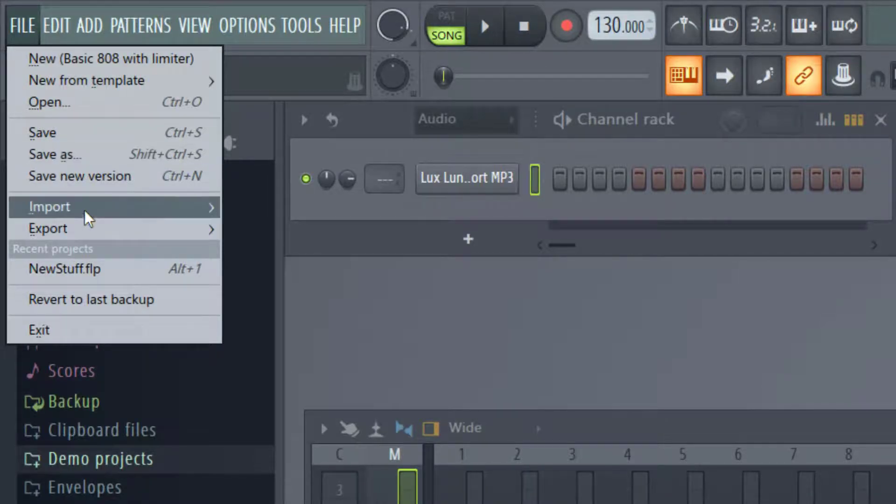
mouse_move(90, 230)
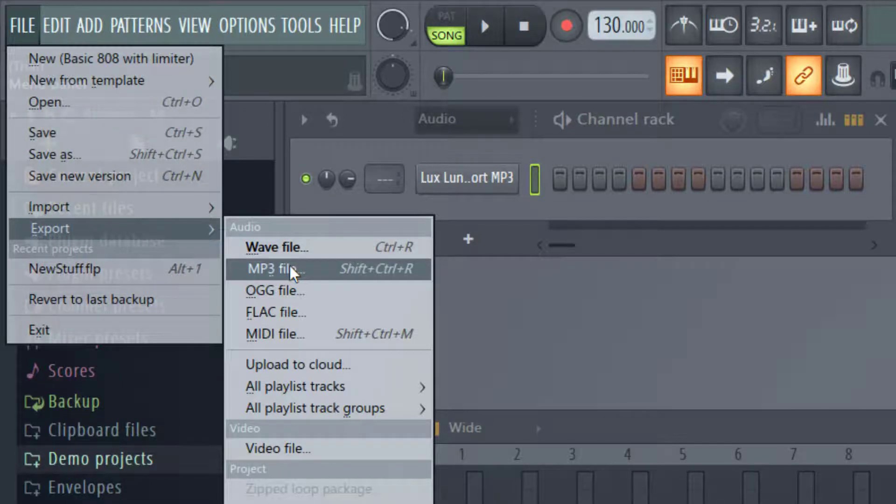
key(Escape)
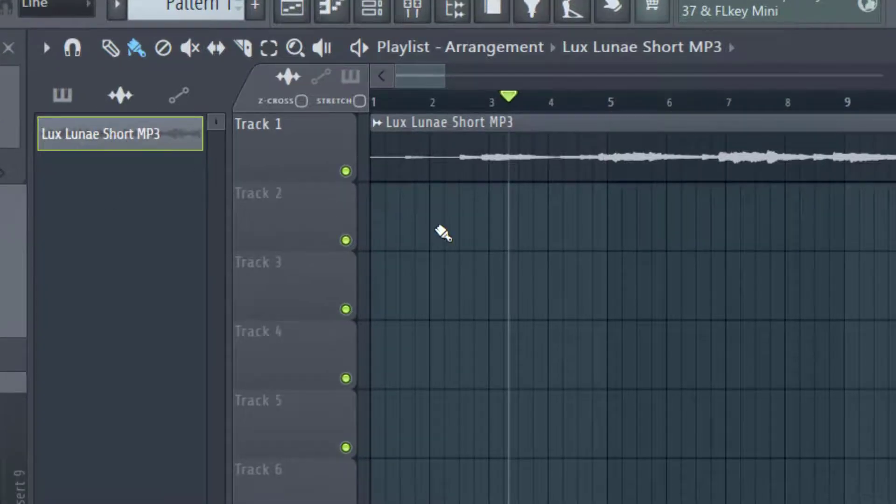
click(448, 223)
click(385, 302)
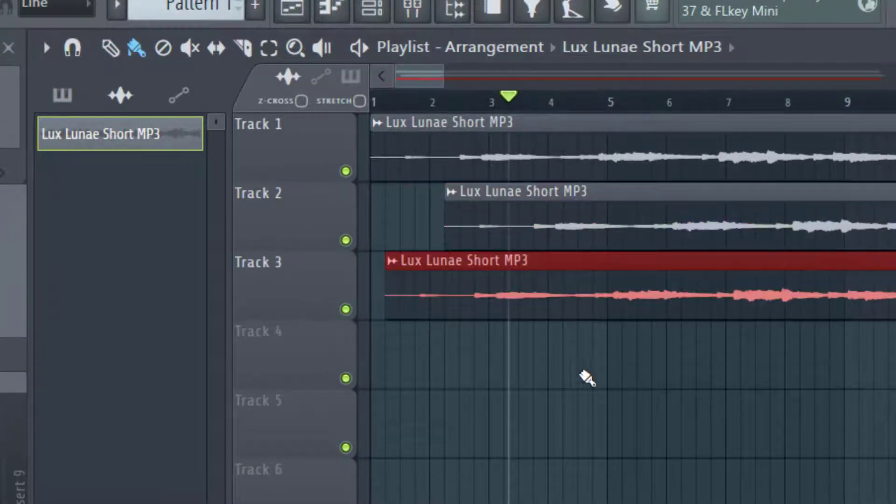
click(608, 374)
click(439, 426)
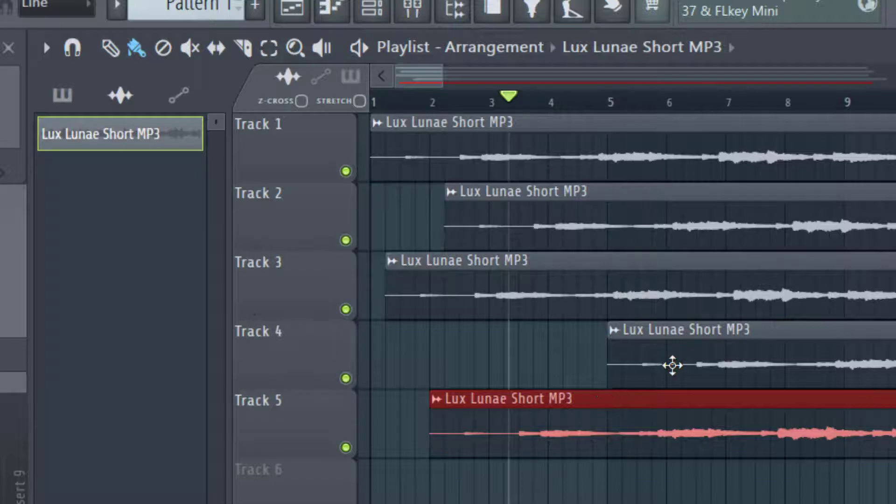
key(ctrl+z)
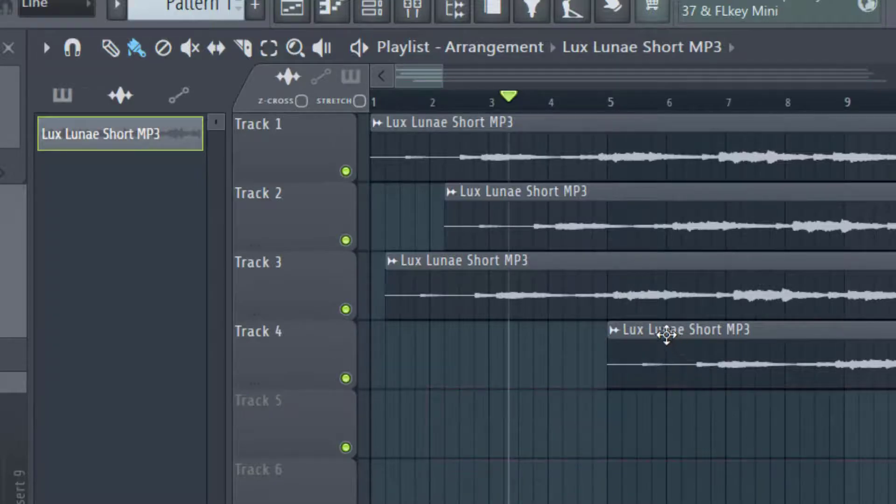
key(ctrl+z)
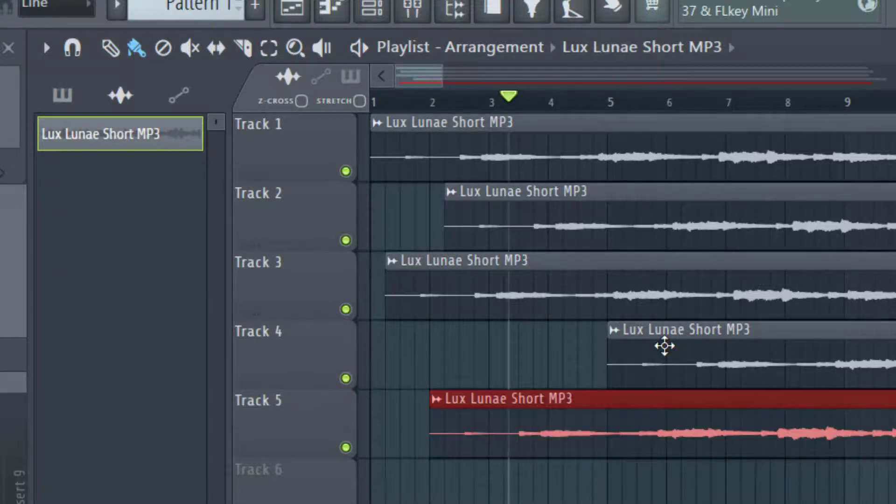
key(ctrl+z)
key(ctrl+z)
key(ctrl+z)
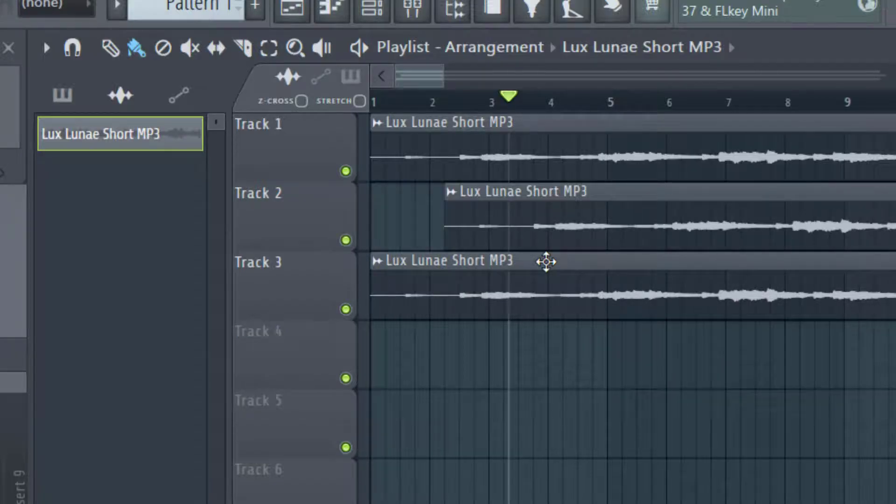
right_click(546, 261)
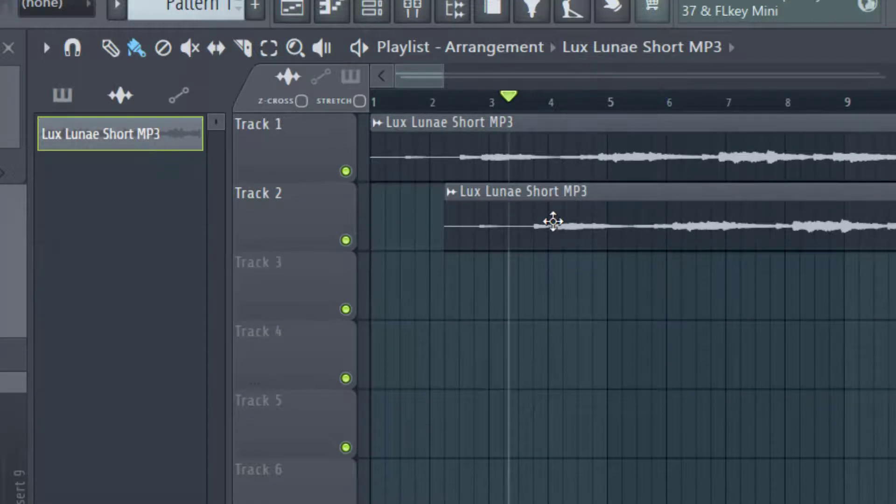
right_click(556, 191)
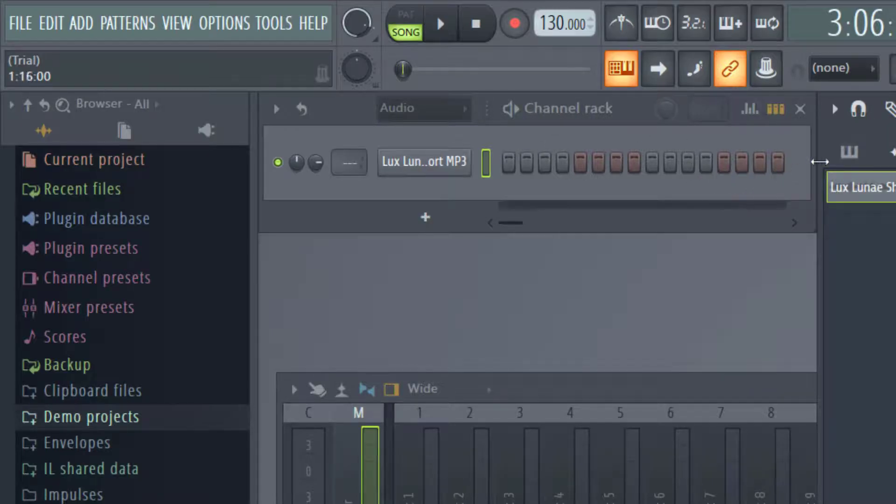
Add a second Audio Clip channel via the ADD menu and open its settings
click(82, 26)
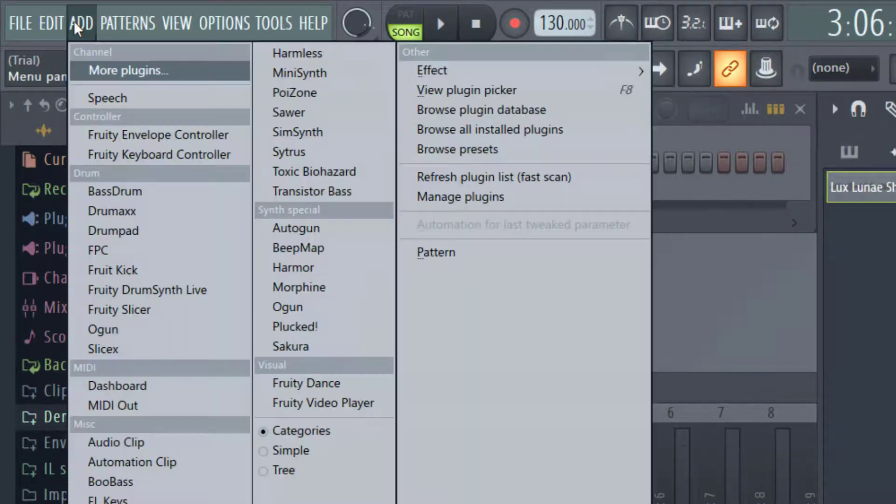
click(107, 441)
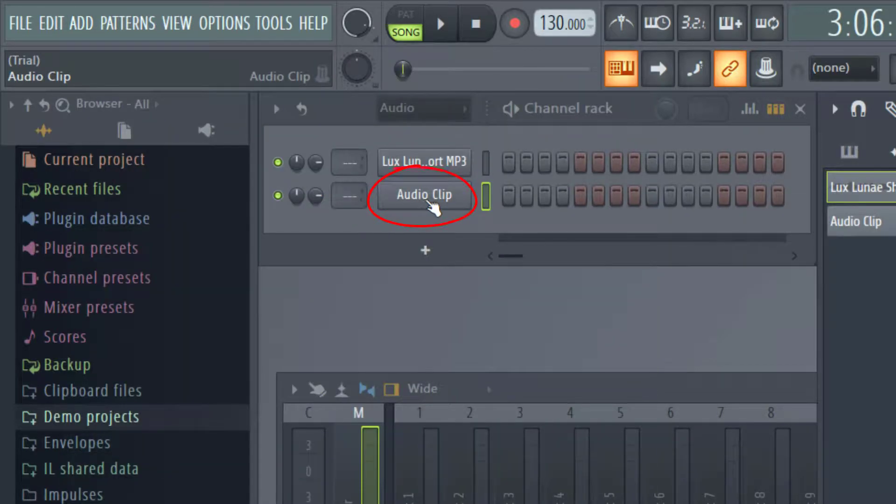
click(429, 201)
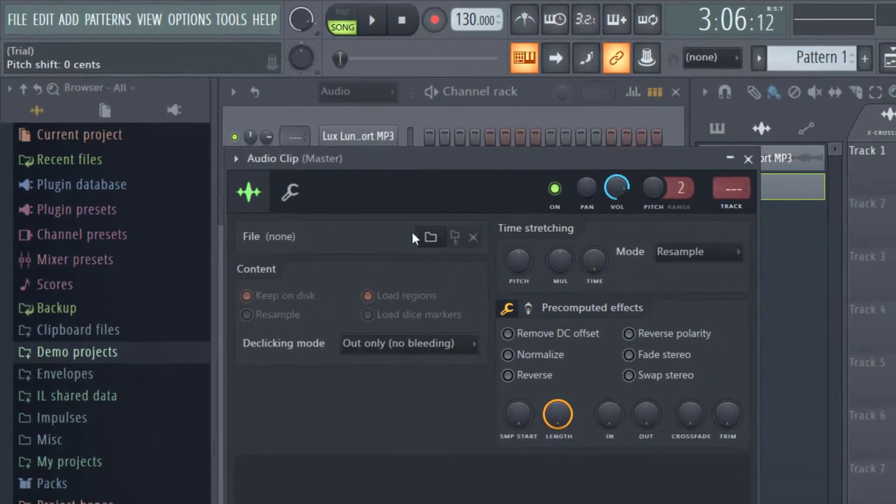
Load Lux Lunae.wav into the second Audio Clip channel
click(431, 238)
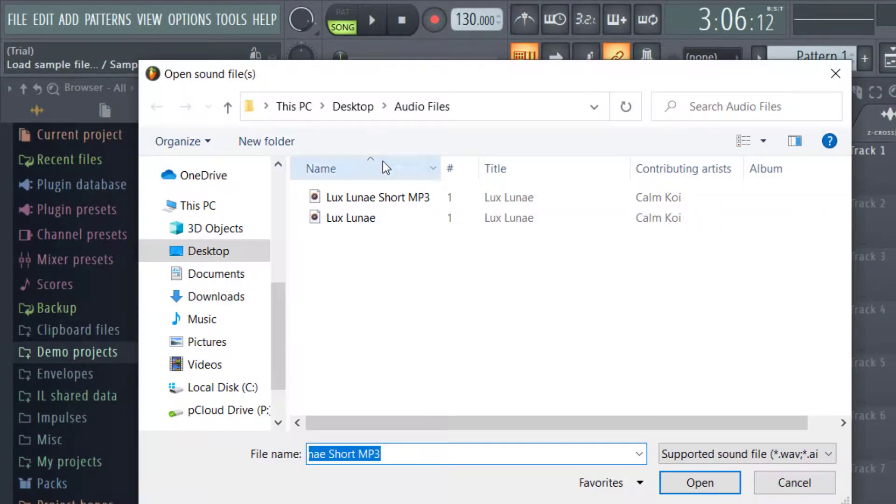
click(366, 217)
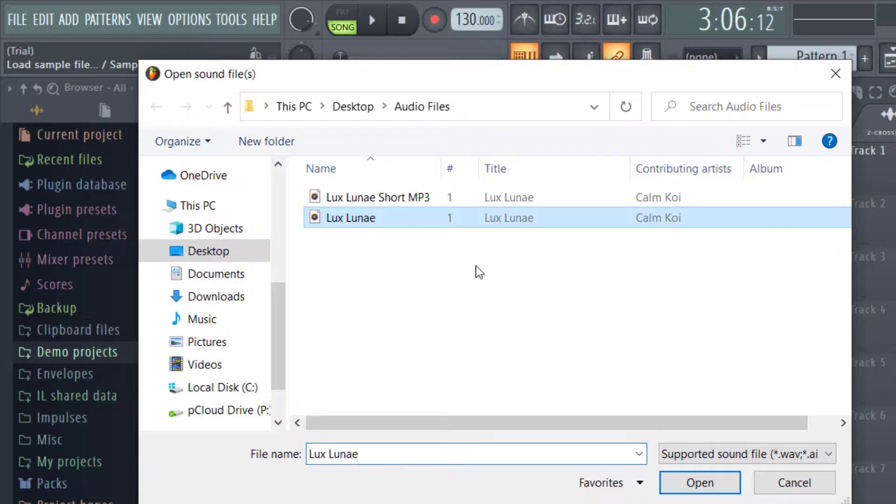
click(699, 483)
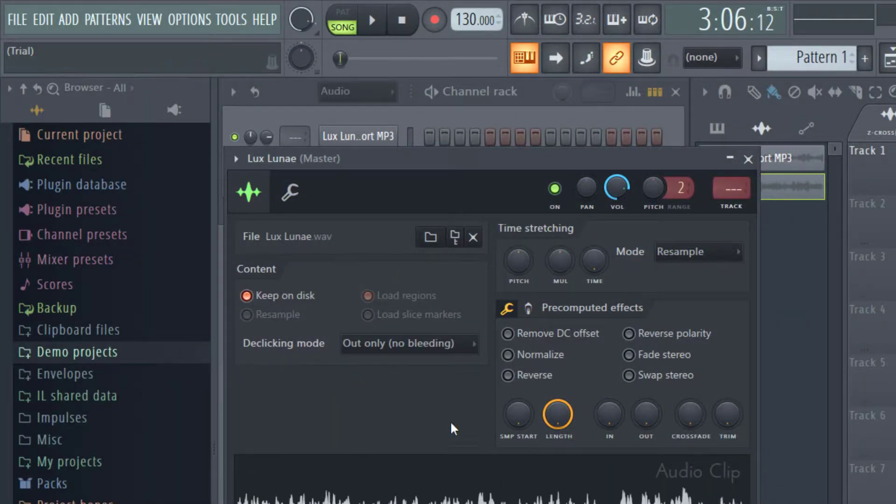
Close the Lux Lunae channel settings window
click(749, 159)
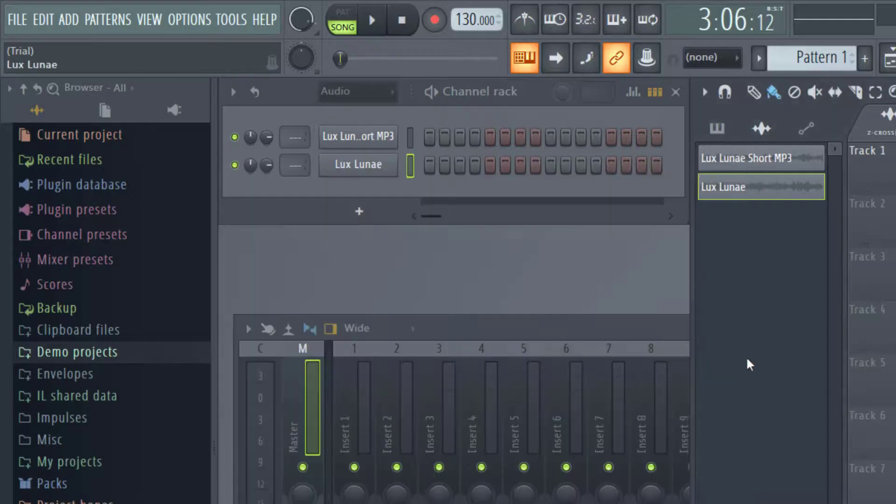